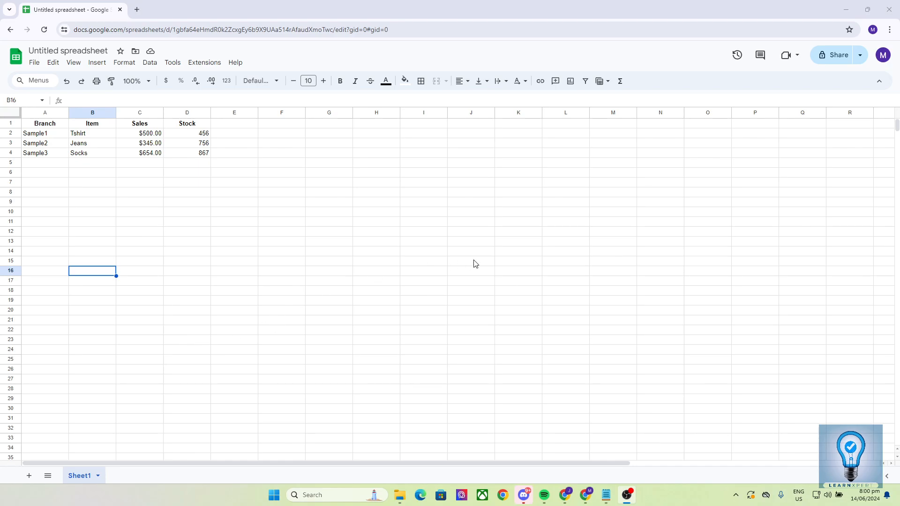
pyautogui.click(358, 241)
pyautogui.click(371, 234)
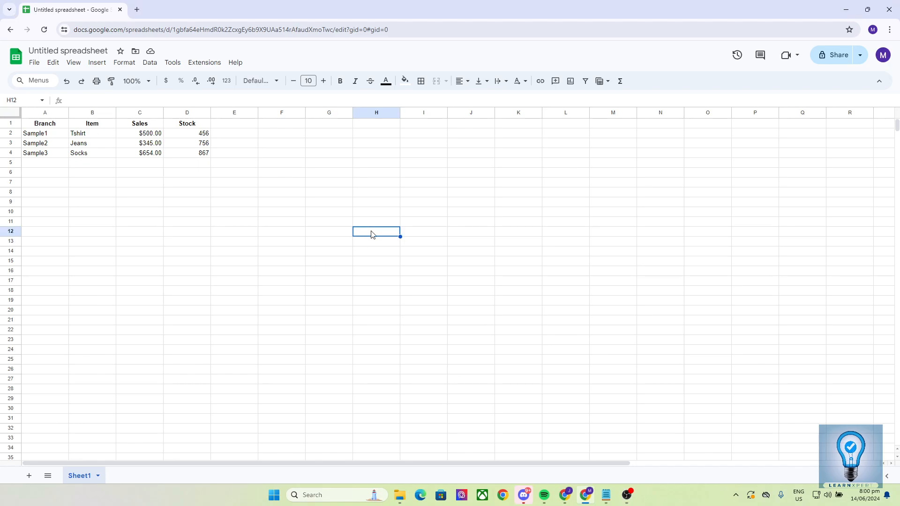
pyautogui.click(370, 223)
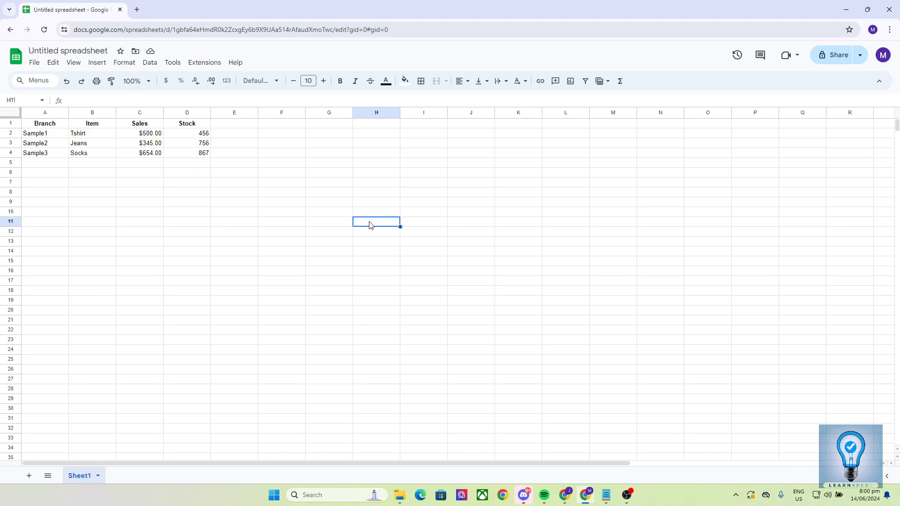
pyautogui.click(336, 236)
pyautogui.click(394, 234)
pyautogui.click(405, 234)
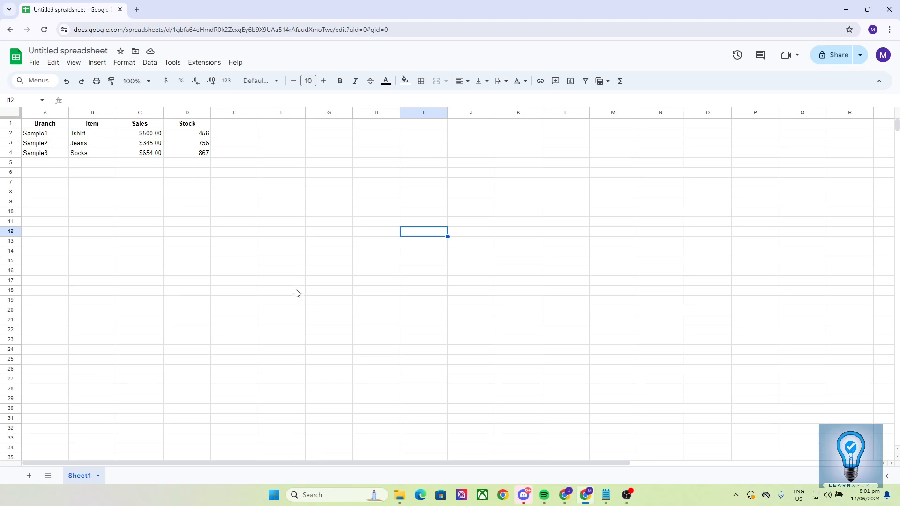
pyautogui.click(295, 252)
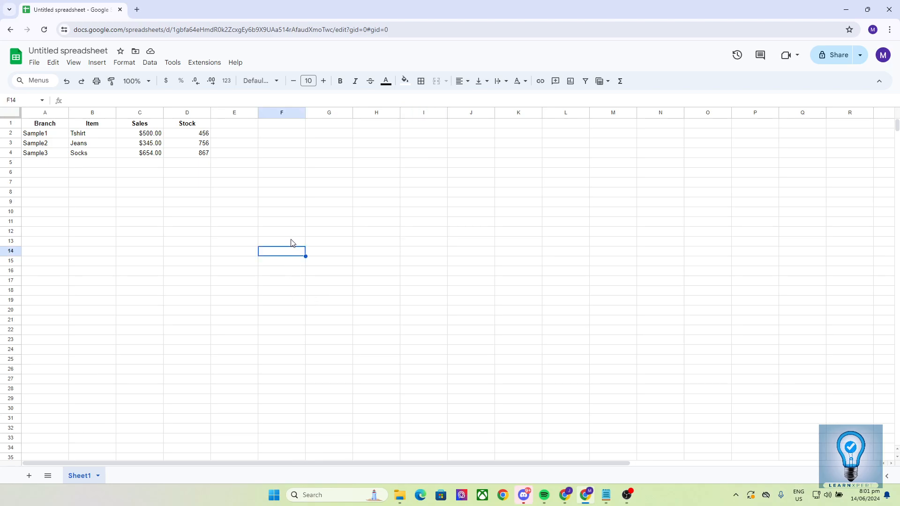
pyautogui.click(291, 242)
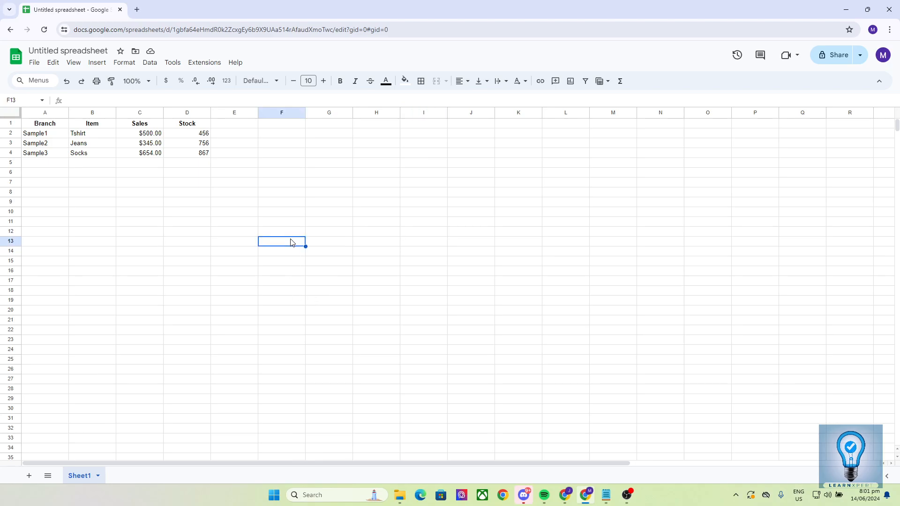
pyautogui.click(248, 253)
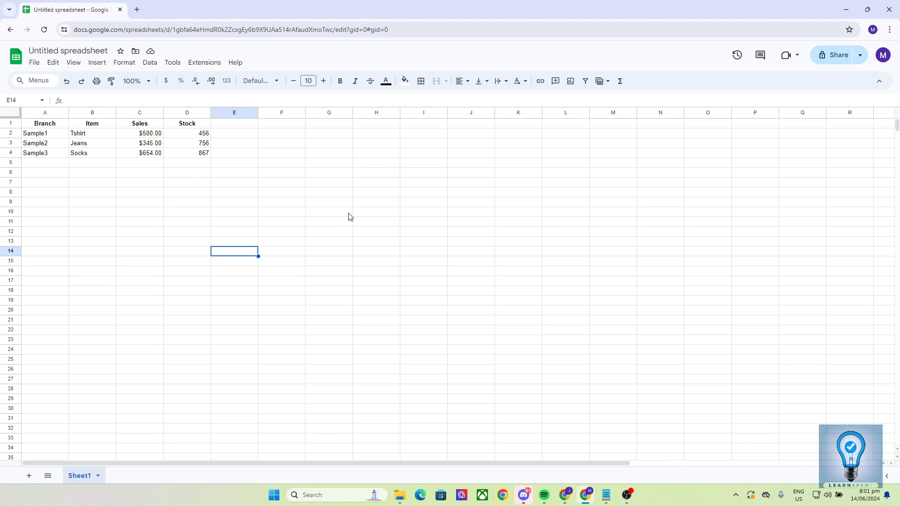
pyautogui.scroll(-2, 370, 223)
pyautogui.scroll(2, 371, 224)
# Step: Examine the source table's Branch, Item, Sales and Stock headers and the branch entries in A2:A4
pyautogui.click(30, 124)
pyautogui.click(190, 149)
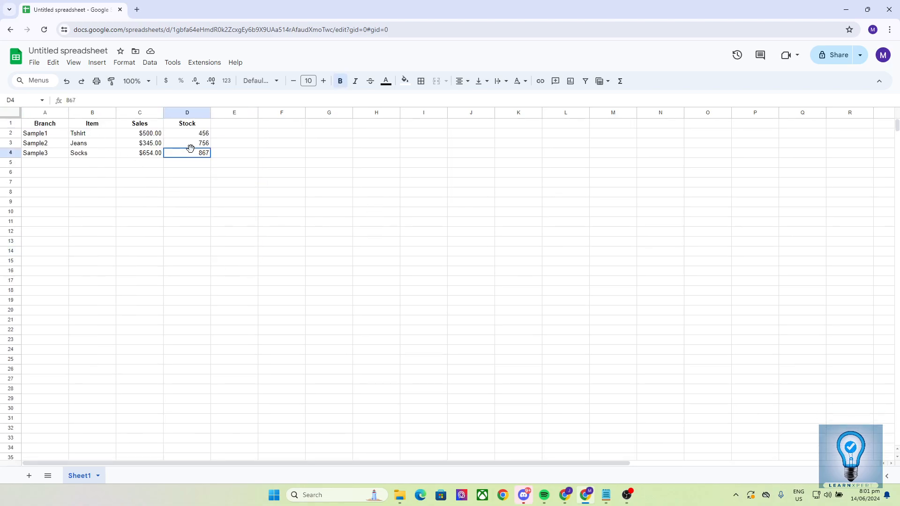
pyautogui.click(48, 126)
pyautogui.click(53, 141)
pyautogui.click(50, 134)
pyautogui.click(50, 154)
pyautogui.click(54, 125)
pyautogui.click(45, 136)
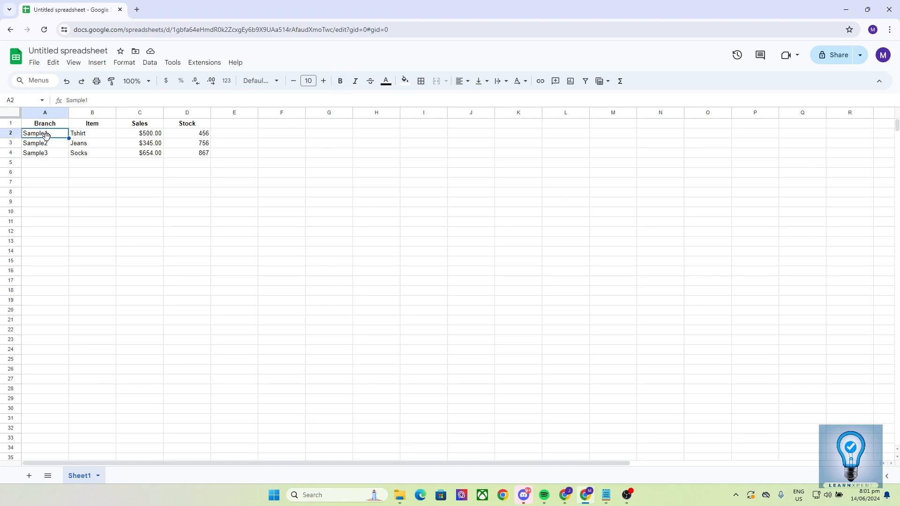
pyautogui.click(45, 146)
pyautogui.click(51, 163)
pyautogui.click(48, 137)
pyautogui.click(49, 147)
pyautogui.click(50, 156)
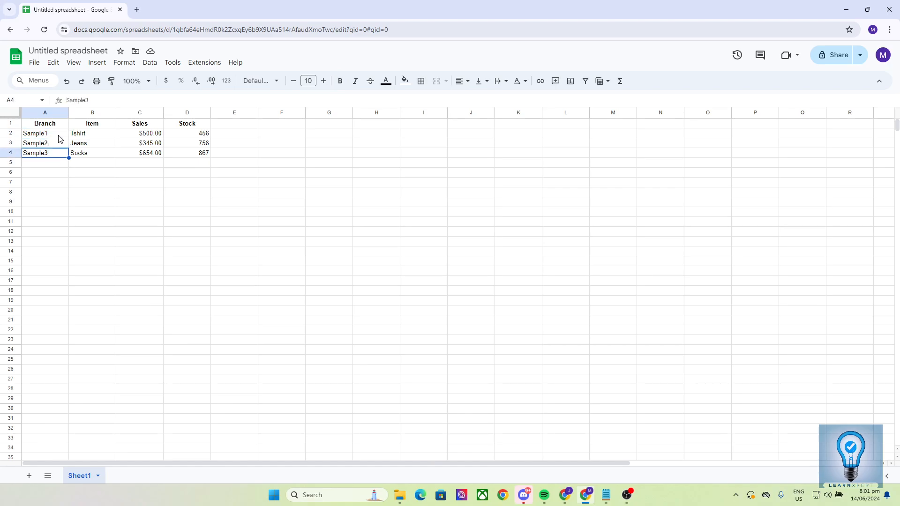
pyautogui.click(101, 129)
pyautogui.click(157, 127)
pyautogui.click(187, 130)
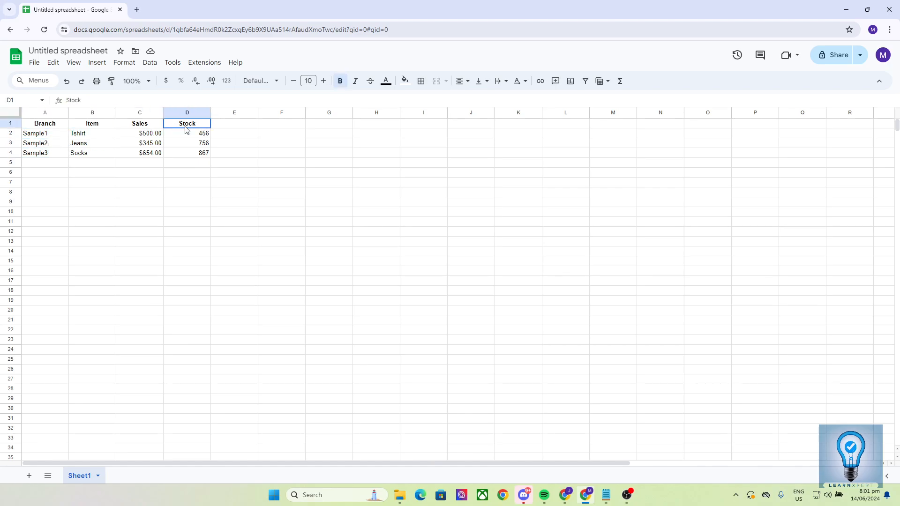
pyautogui.click(187, 191)
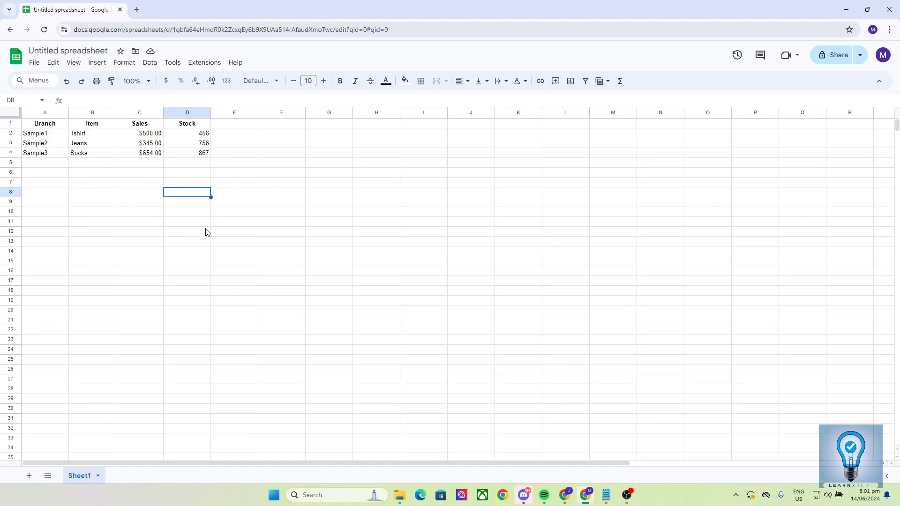
pyautogui.click(241, 206)
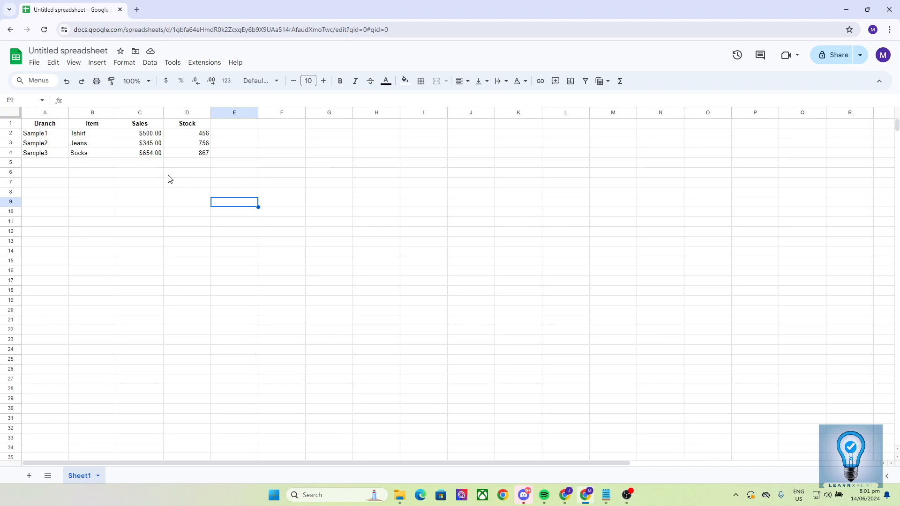
pyautogui.click(113, 183)
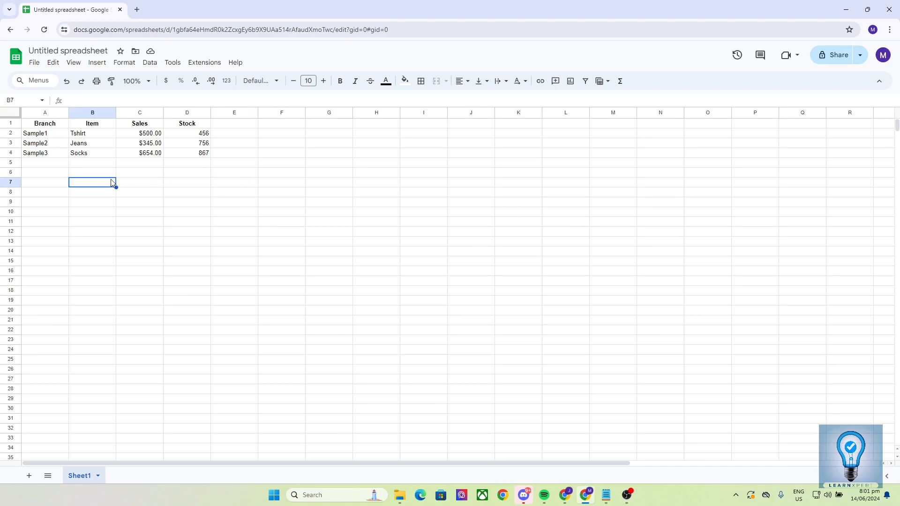
pyautogui.click(137, 184)
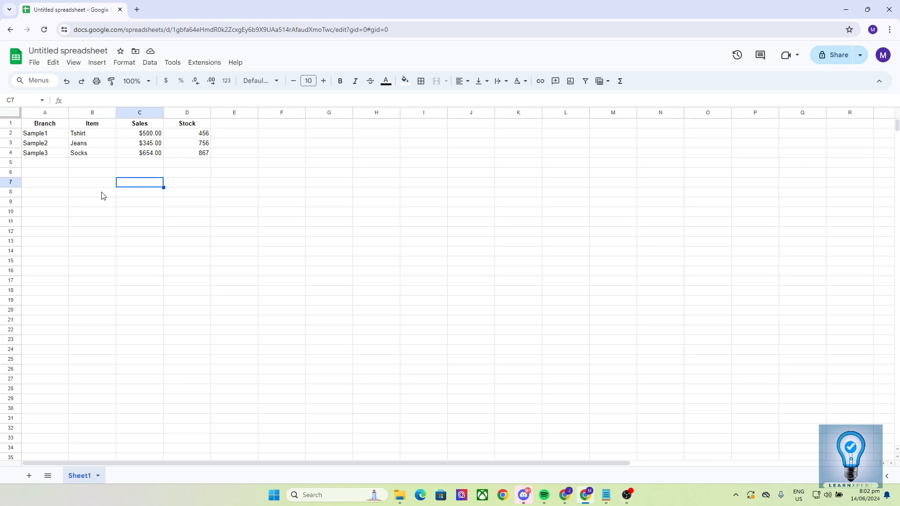
pyautogui.click(103, 196)
pyautogui.click(102, 183)
pyautogui.click(129, 199)
pyautogui.click(131, 186)
pyautogui.click(107, 193)
# Step: Create a pivot table on a new sheet from Sheet1 range A1:D4 and add Sales as a value
pyautogui.moveTo(40, 127); pyautogui.dragTo(181, 154)
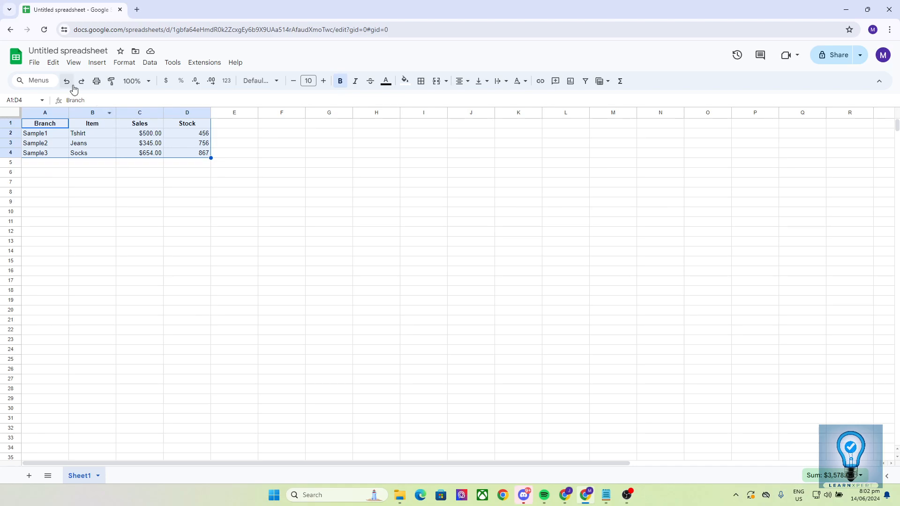
pyautogui.click(34, 80)
pyautogui.write('pivot')
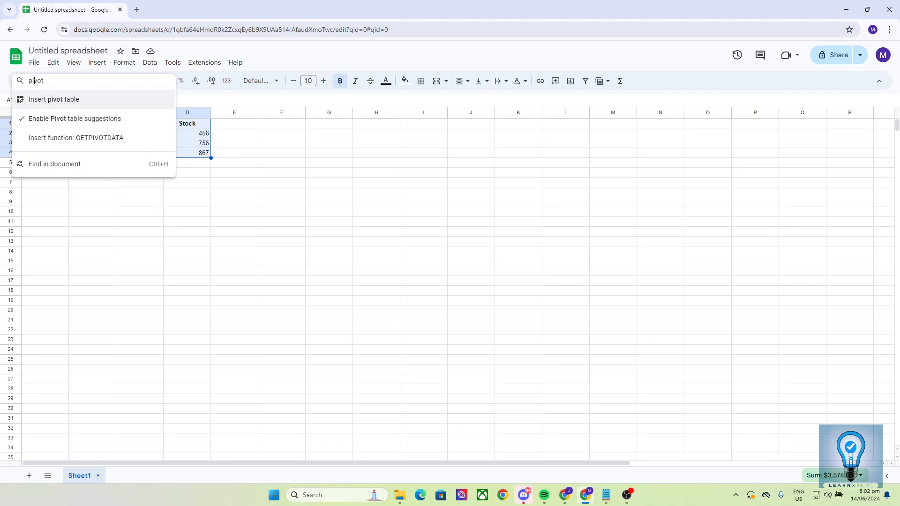
pyautogui.click(74, 106)
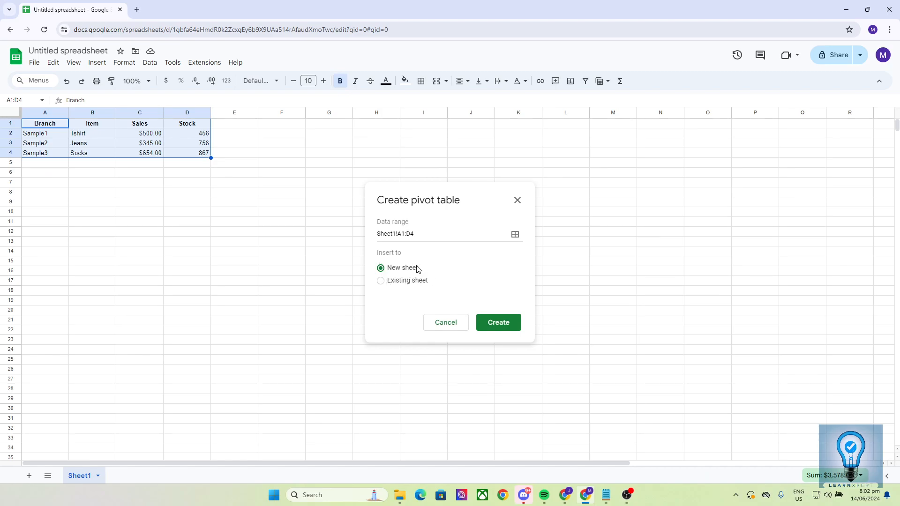
pyautogui.click(500, 322)
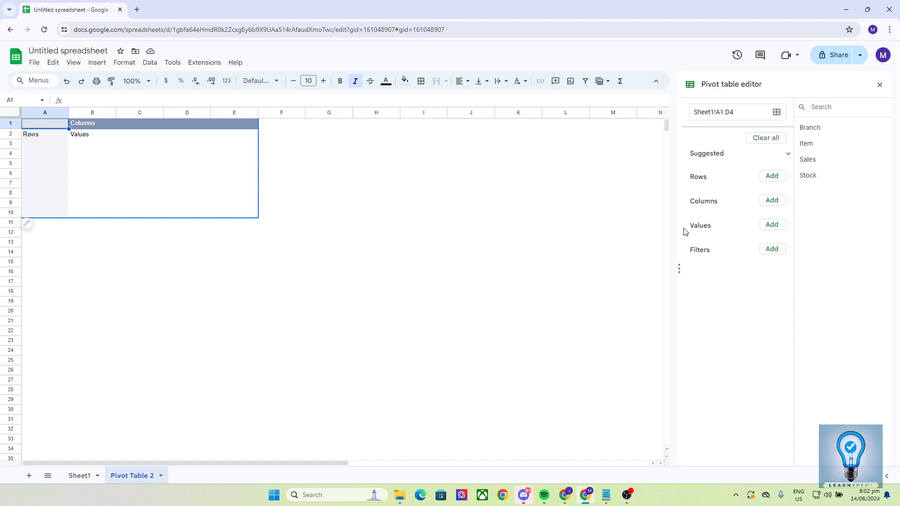
pyautogui.click(762, 230)
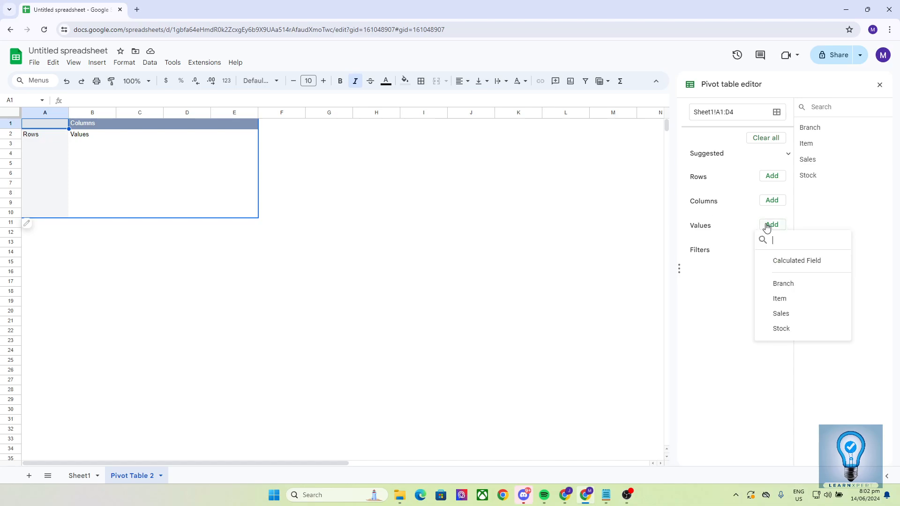
pyautogui.click(786, 314)
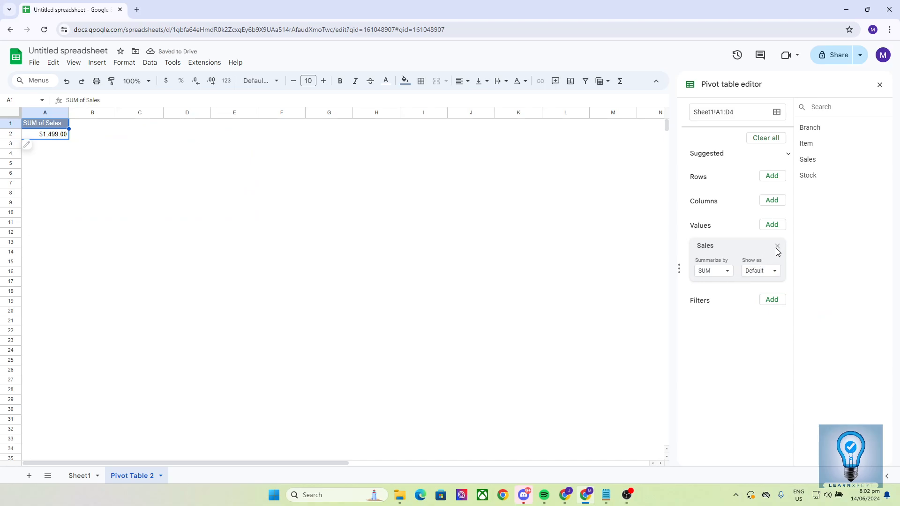
pyautogui.click(777, 247)
pyautogui.click(772, 225)
pyautogui.click(784, 328)
pyautogui.click(772, 225)
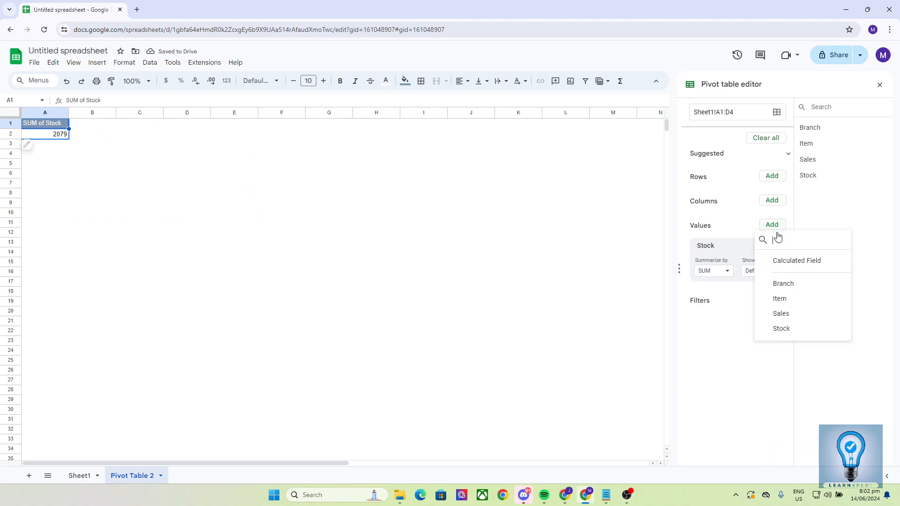
pyautogui.click(787, 313)
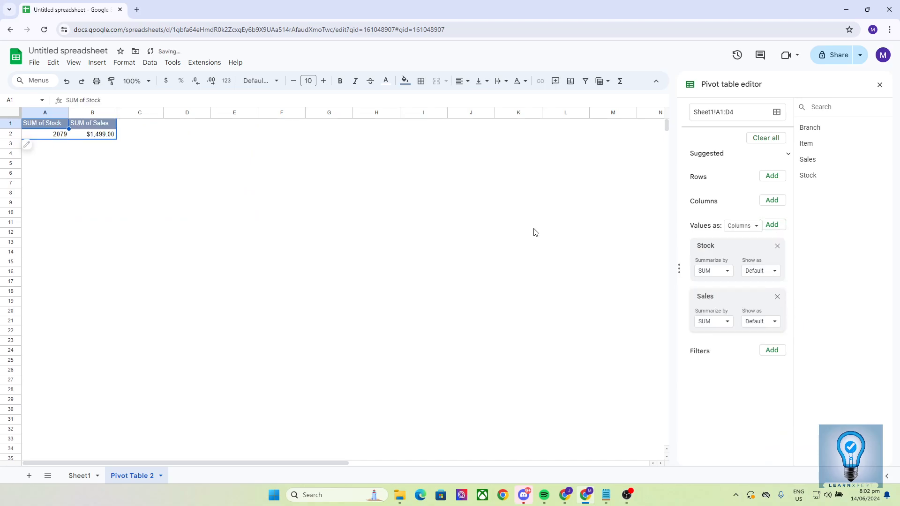
pyautogui.click(777, 247)
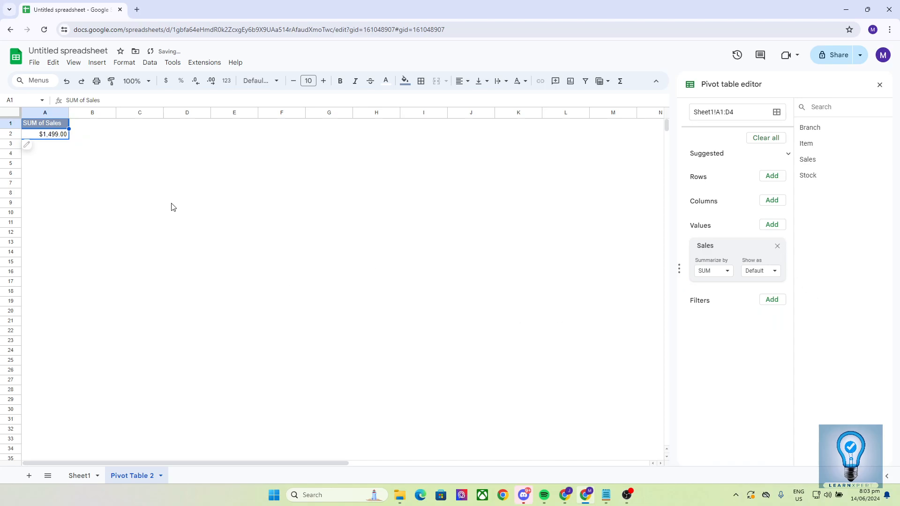
# Step: Add Stock as the second value of the pivot table, after Sales
pyautogui.click(773, 226)
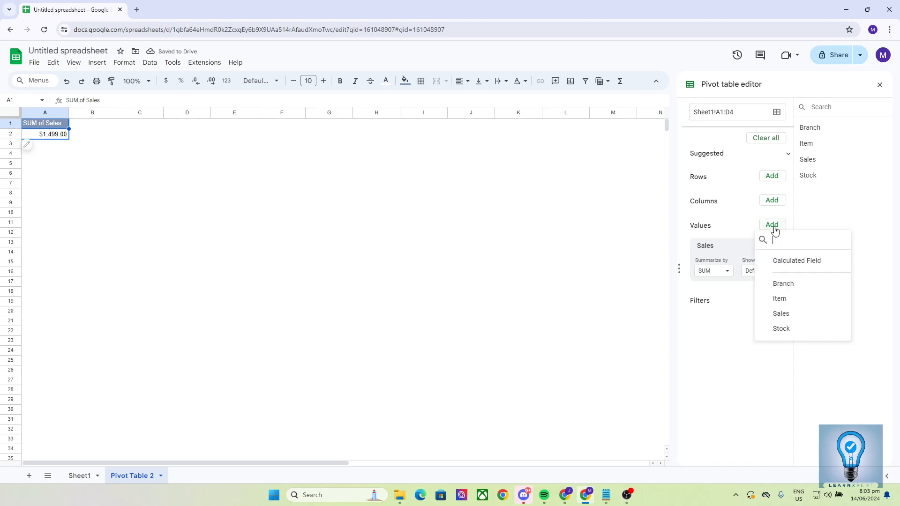
pyautogui.click(787, 327)
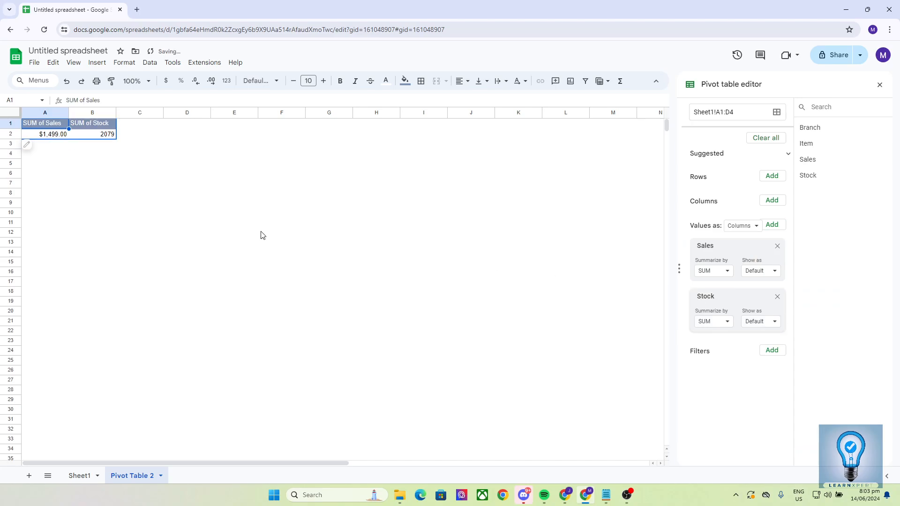
# Step: Insert a chart from the pivot table range A1:B2 covering the Sales and Stock sums
pyautogui.click(95, 136)
pyautogui.click(76, 151)
pyautogui.moveTo(46, 126); pyautogui.dragTo(82, 133)
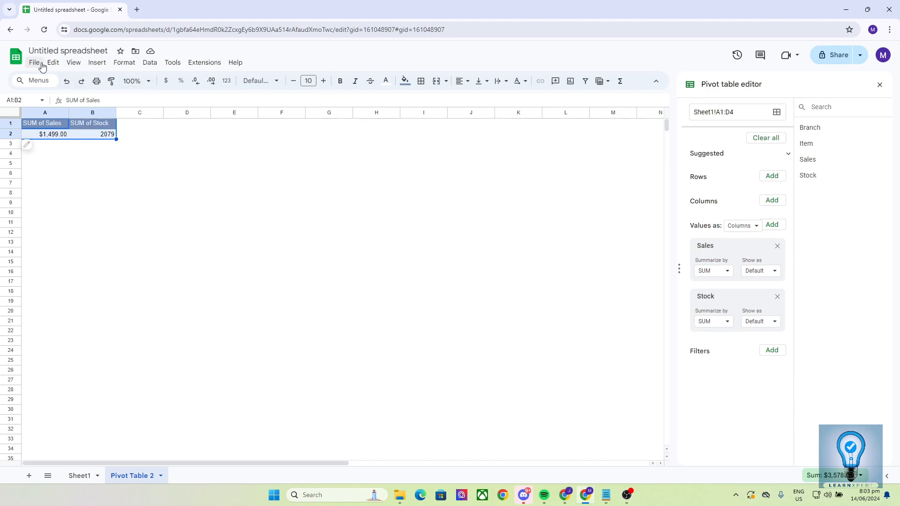
pyautogui.click(93, 65)
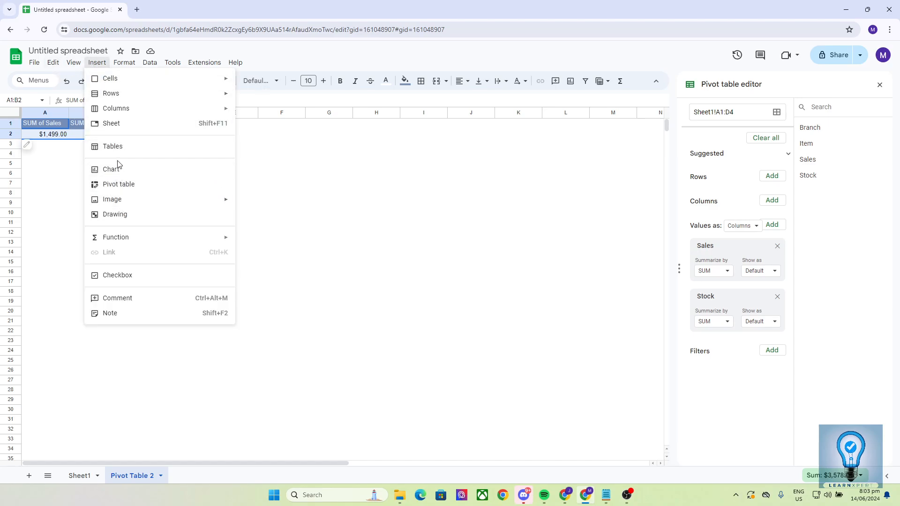
pyautogui.click(117, 174)
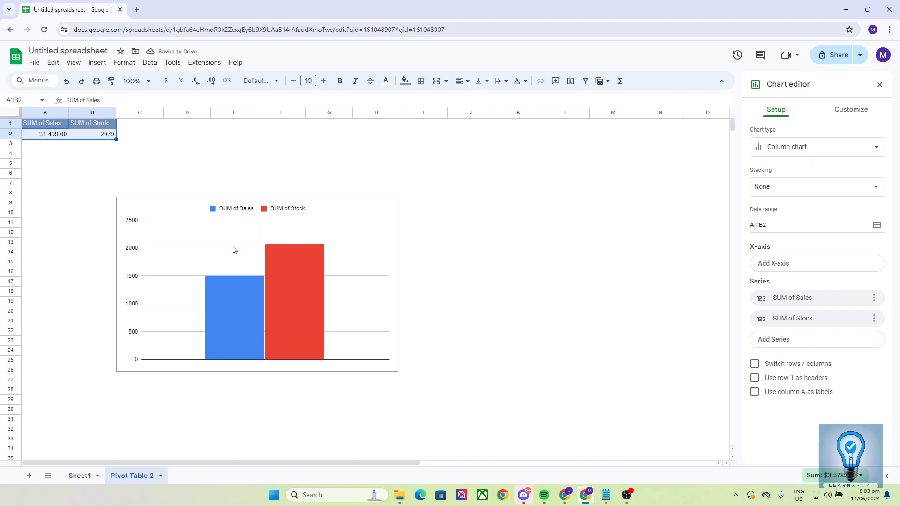
pyautogui.click(233, 247)
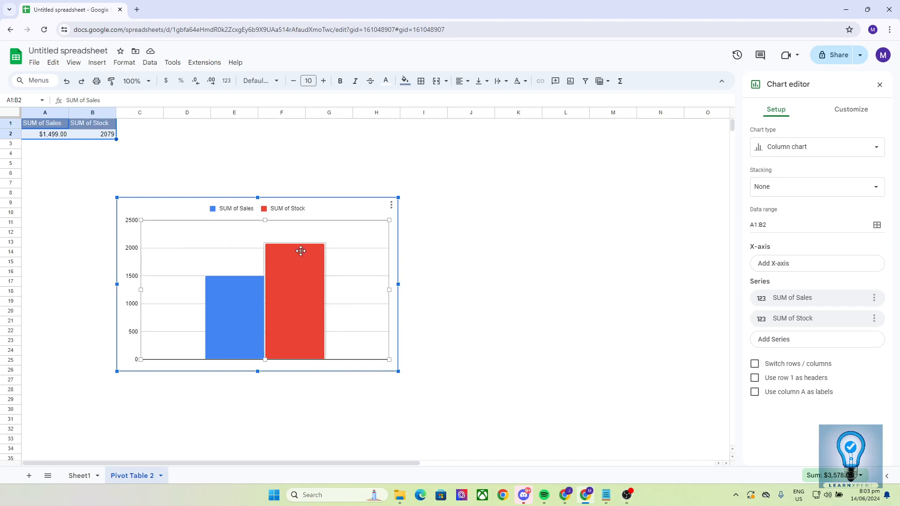
# Step: Open the source records behind the SUM of Stock value in cell B2 as a separate detail sheet
pyautogui.click(88, 135)
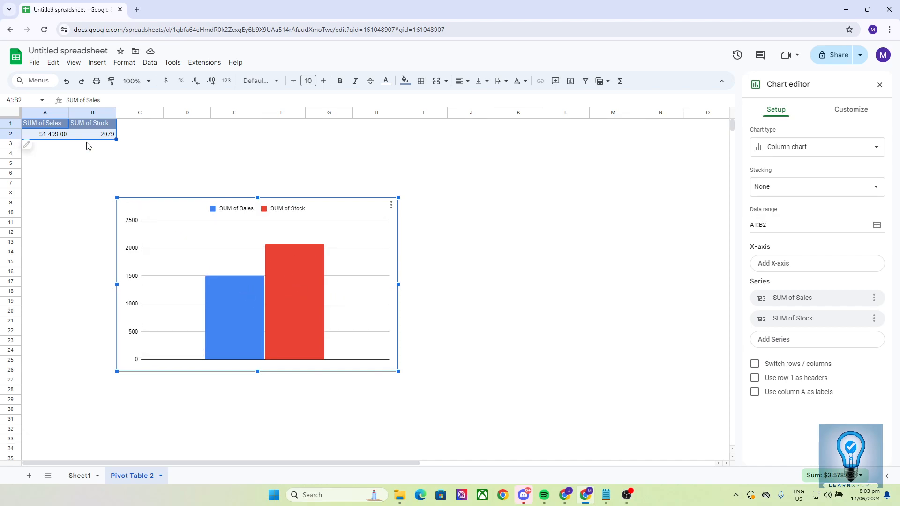
pyautogui.doubleClick(103, 136)
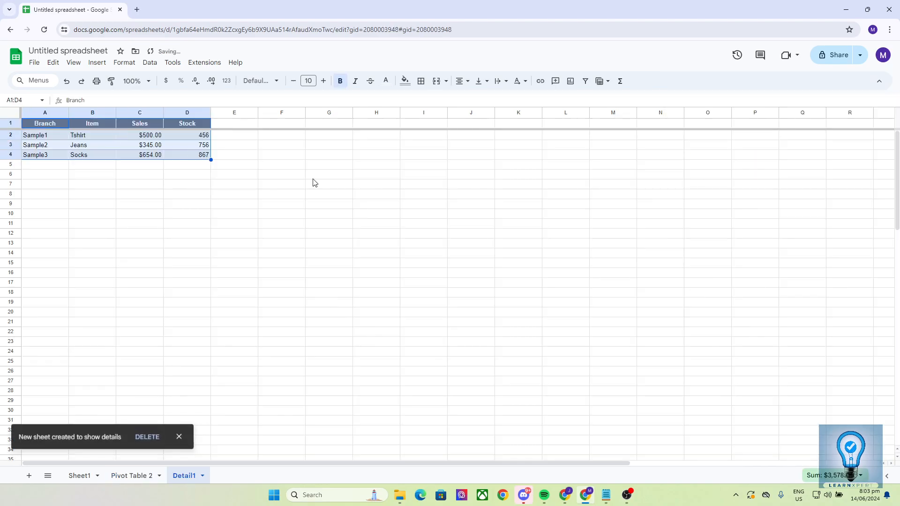
pyautogui.click(162, 187)
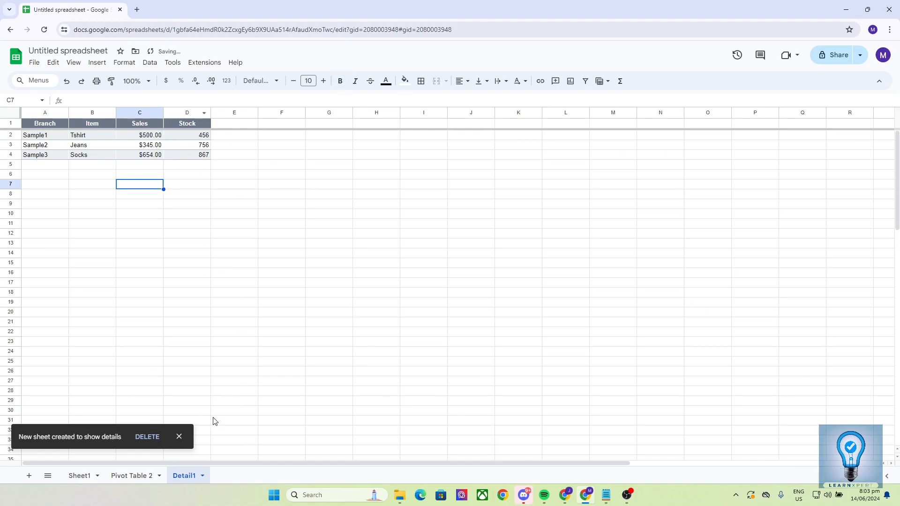
# Step: Review the chart on the Pivot Table 2 sheet against the source data in Sheet1, ending on the pivot sheet
pyautogui.click(131, 475)
pyautogui.click(327, 273)
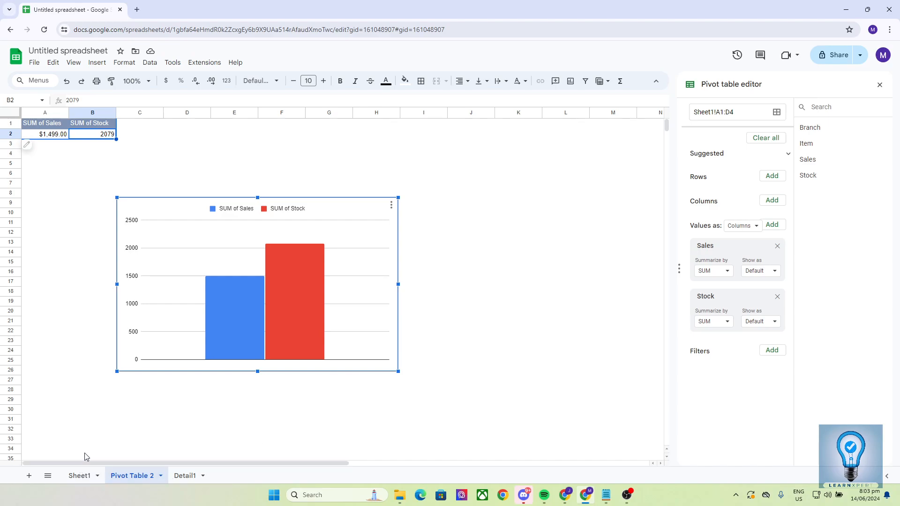
pyautogui.click(80, 475)
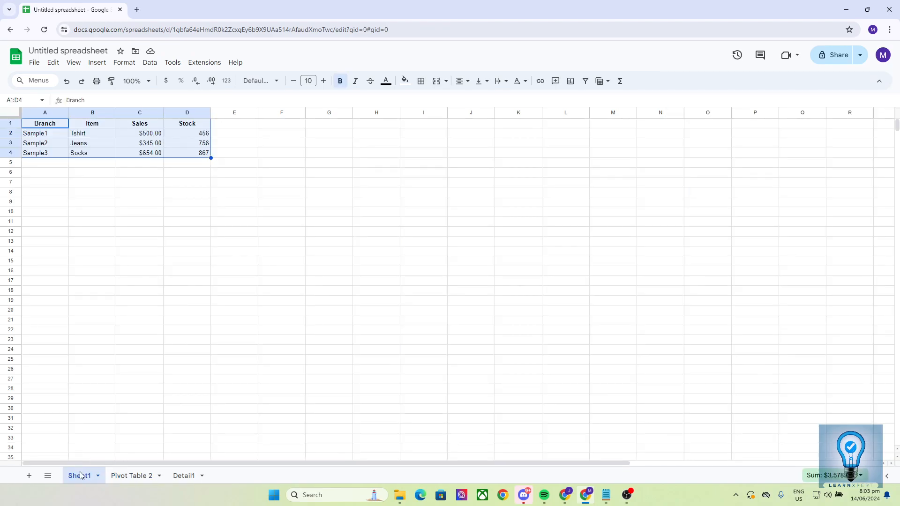
pyautogui.click(133, 475)
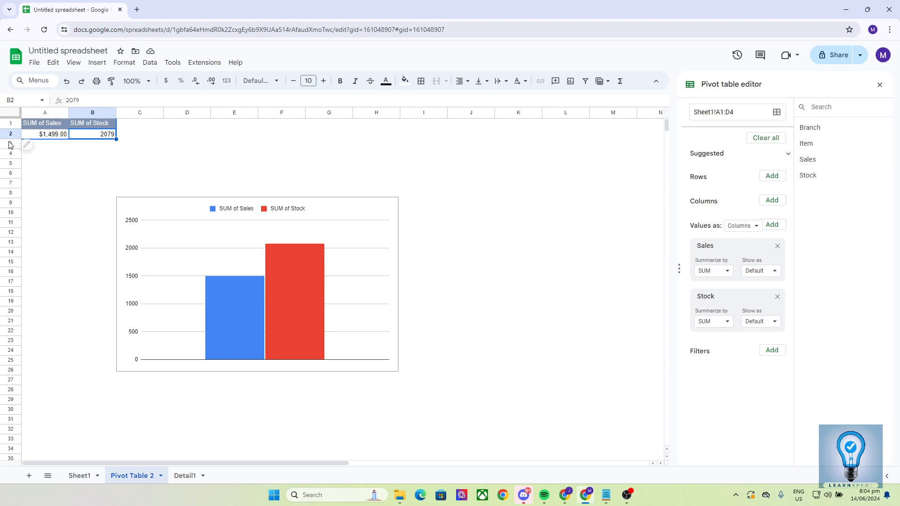
# Step: Close the pivot table editor and open the Sales and Stock column chart for editing
pyautogui.click(307, 239)
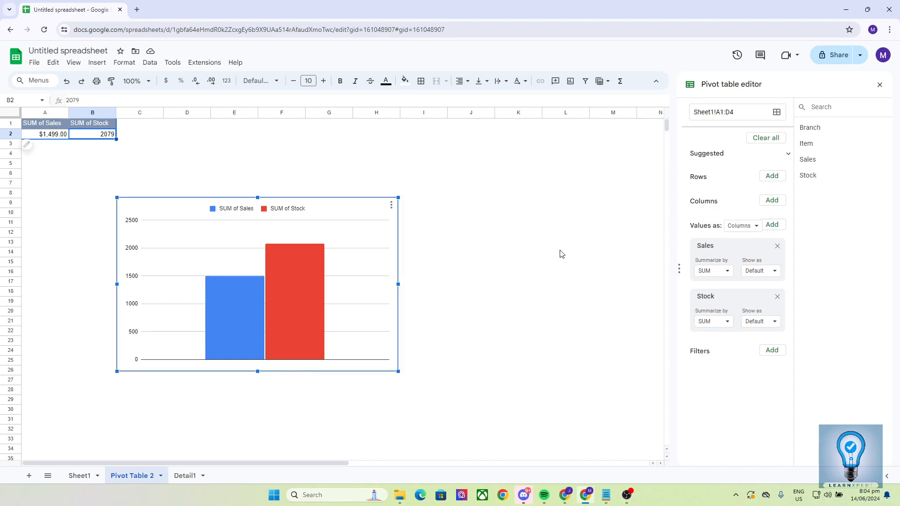
pyautogui.click(878, 84)
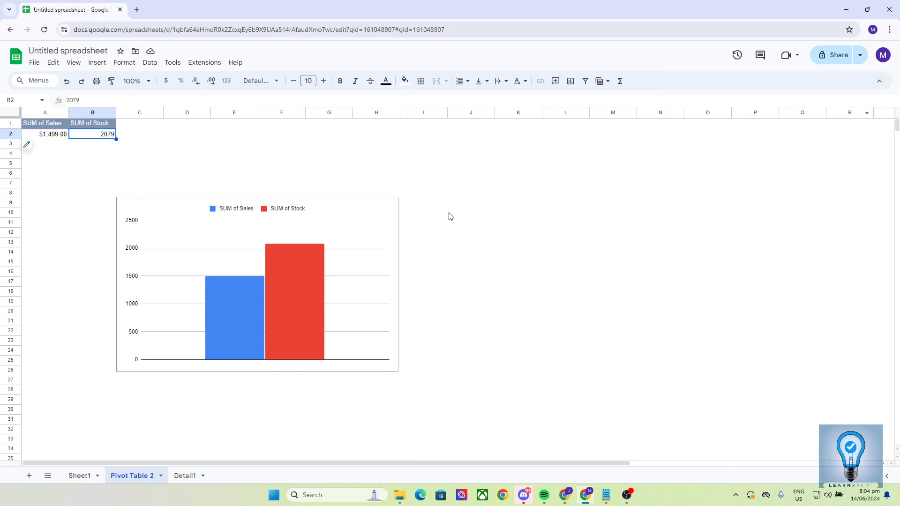
pyautogui.rightClick(333, 228)
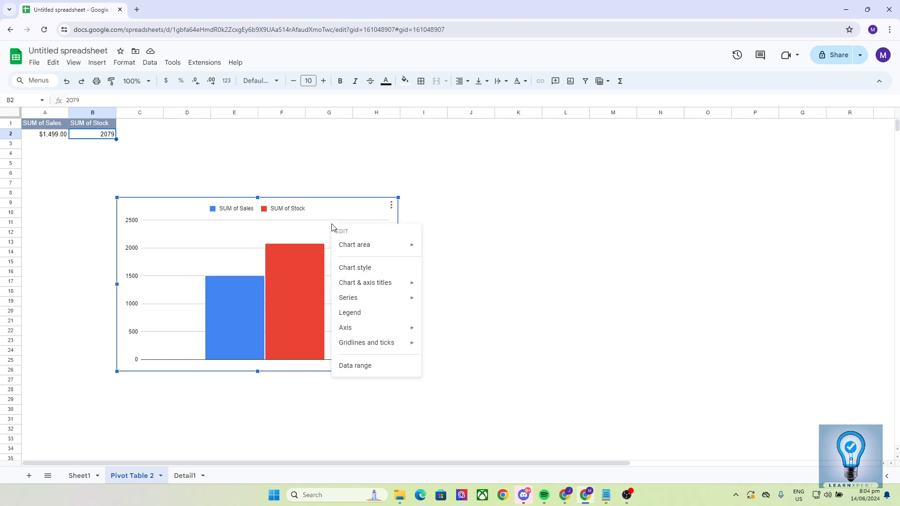
pyautogui.click(391, 205)
pyautogui.click(426, 220)
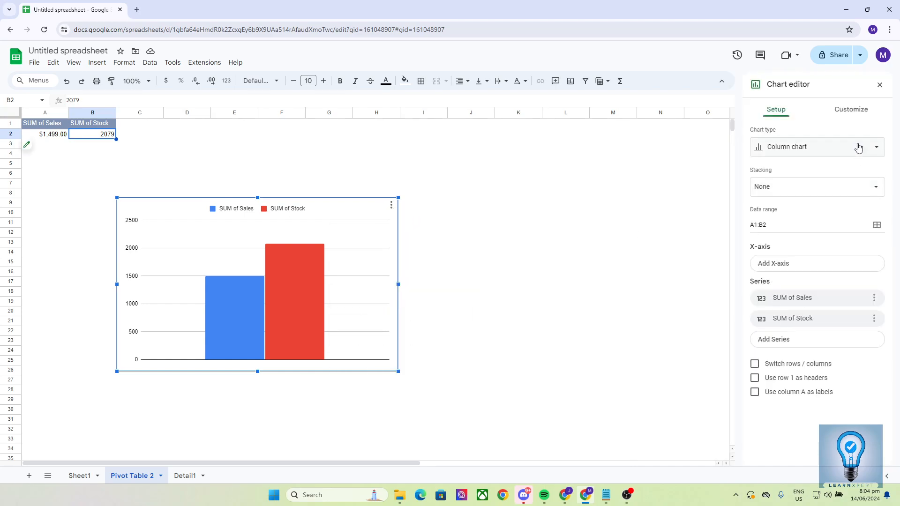
# Step: Browse the chart's customization options and expand the vertical axis settings
pyautogui.click(855, 113)
pyautogui.click(781, 278)
pyautogui.click(788, 249)
pyautogui.click(790, 421)
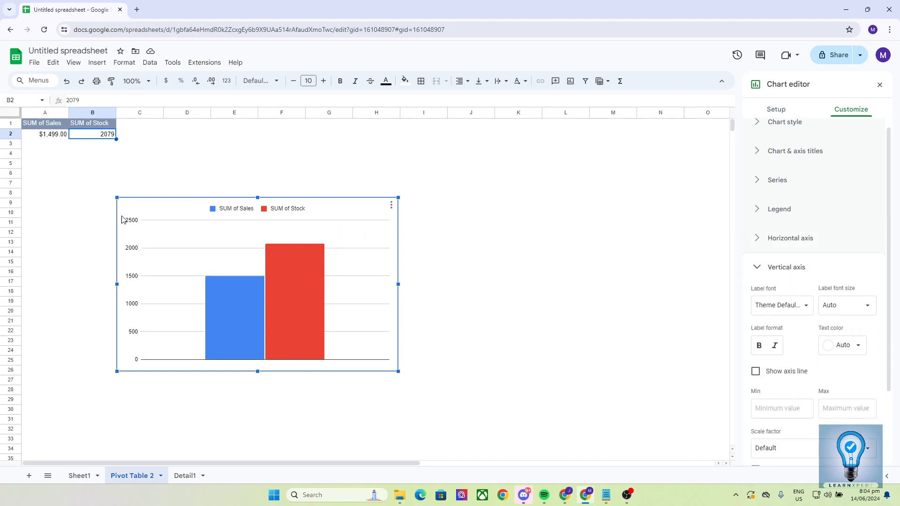
# Step: Shrink the chart in width and height so it covers about columns C to F and rows 14 to 26
pyautogui.moveTo(415, 285); pyautogui.dragTo(313, 284)
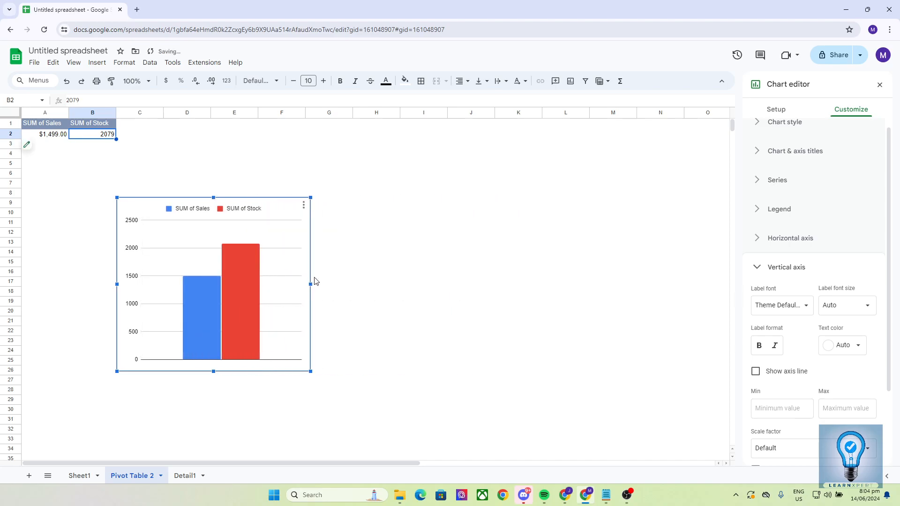
pyautogui.moveTo(311, 195); pyautogui.dragTo(253, 249)
pyautogui.moveTo(248, 302); pyautogui.dragTo(307, 311)
pyautogui.moveTo(374, 281); pyautogui.dragTo(371, 272)
pyautogui.click(156, 270)
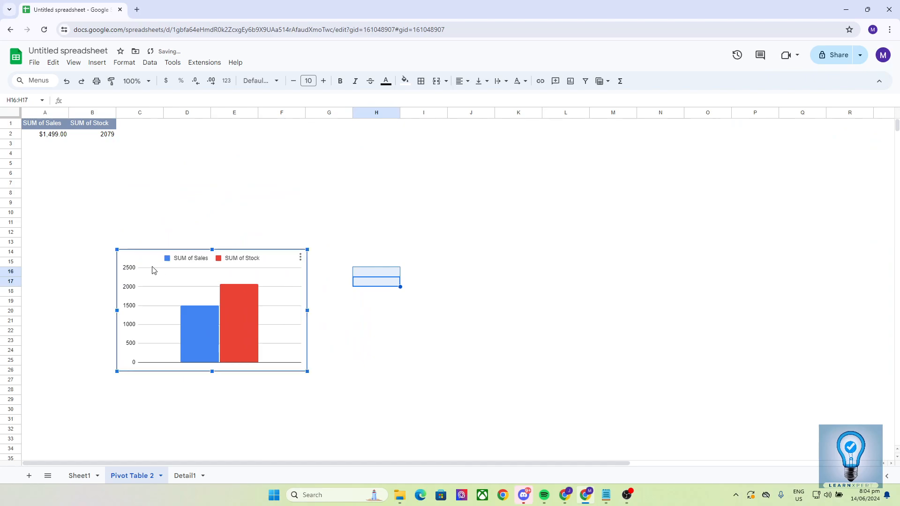